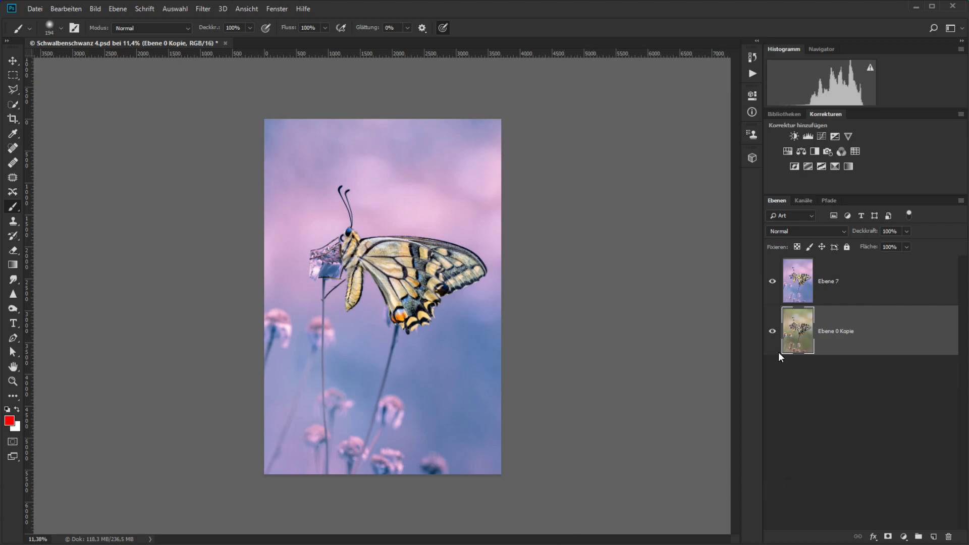
Step: Compare the image with and without the purple Ebene 7 layer, then delete it
left_click(771, 281)
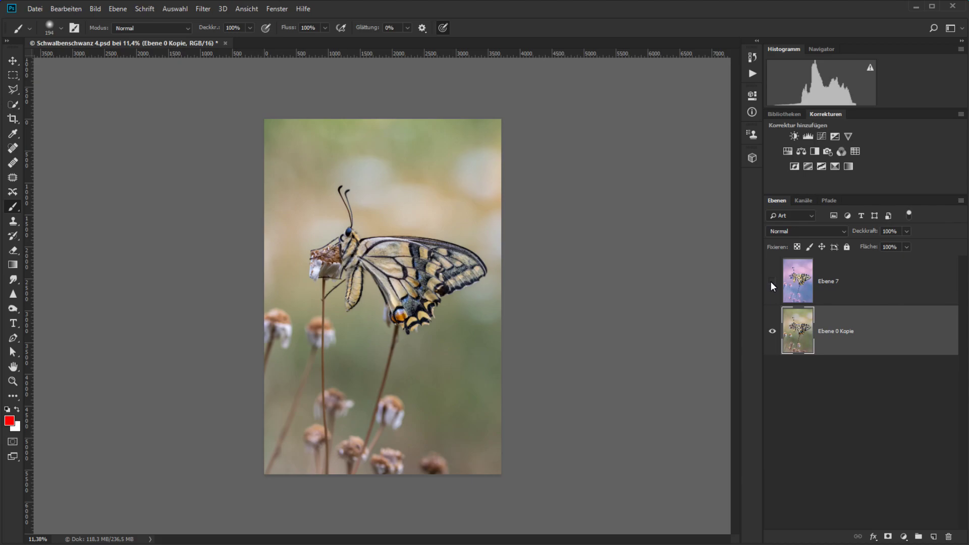
left_click(772, 281)
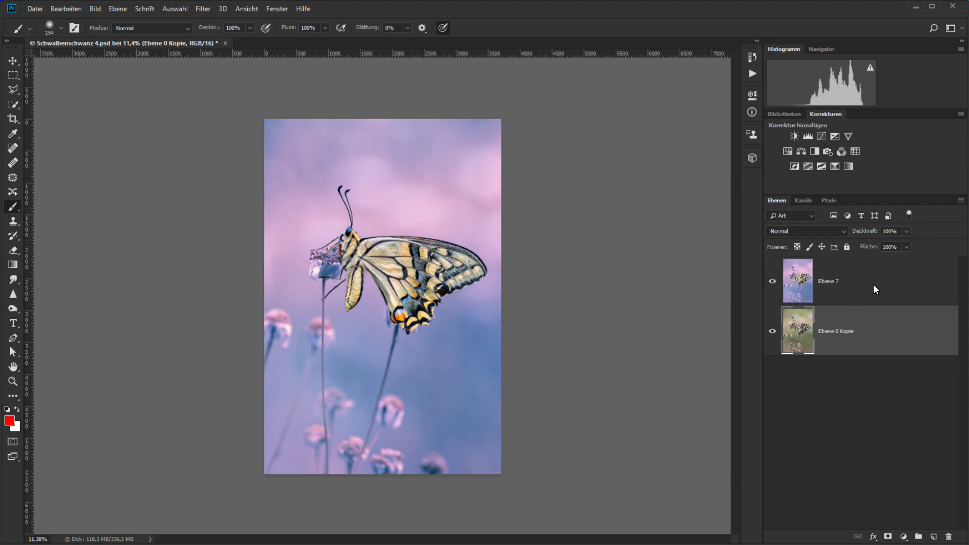
left_click_drag(875, 289, 950, 537)
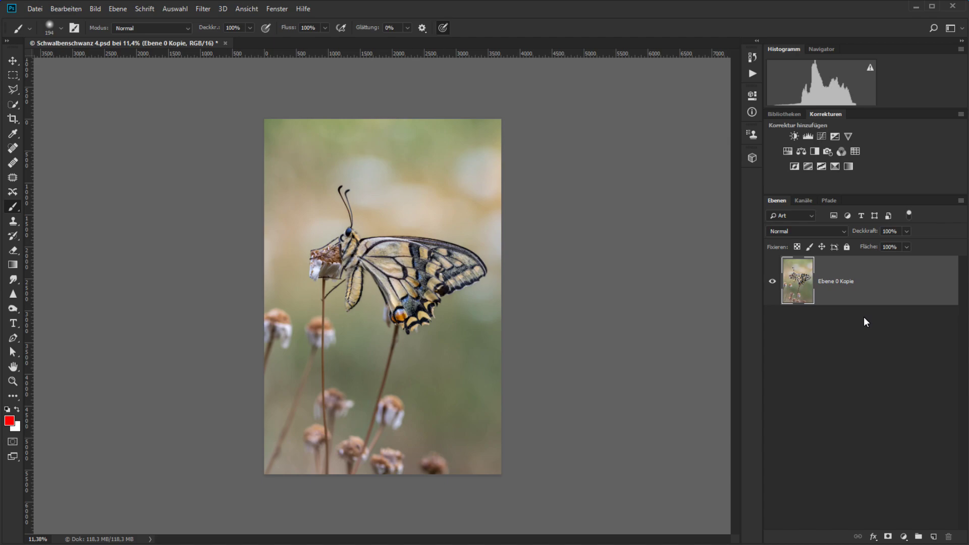
Step: Duplicate Ebene 0 Kopie as Ebene 0 Kopie 2 and open Camera Raw-Filter on it
key("ctrl+j")
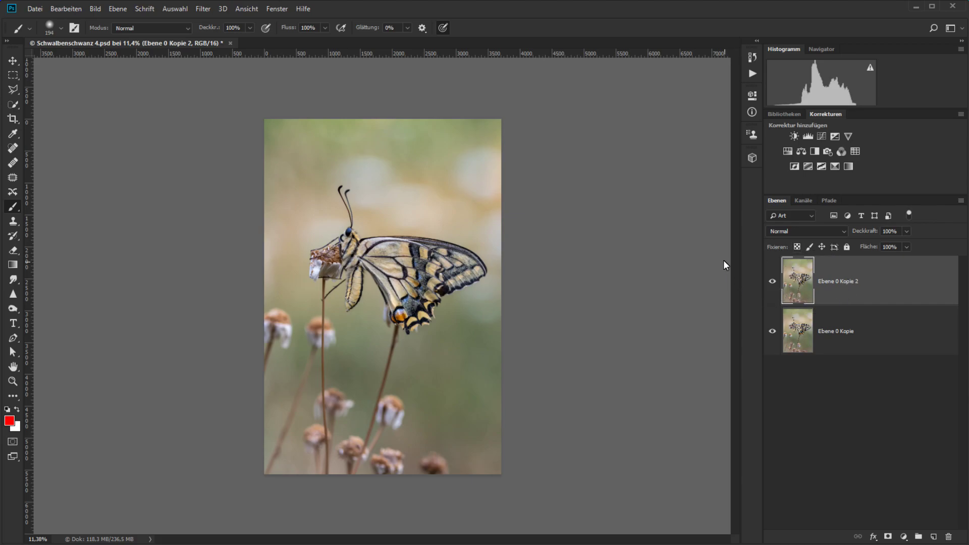
left_click(203, 8)
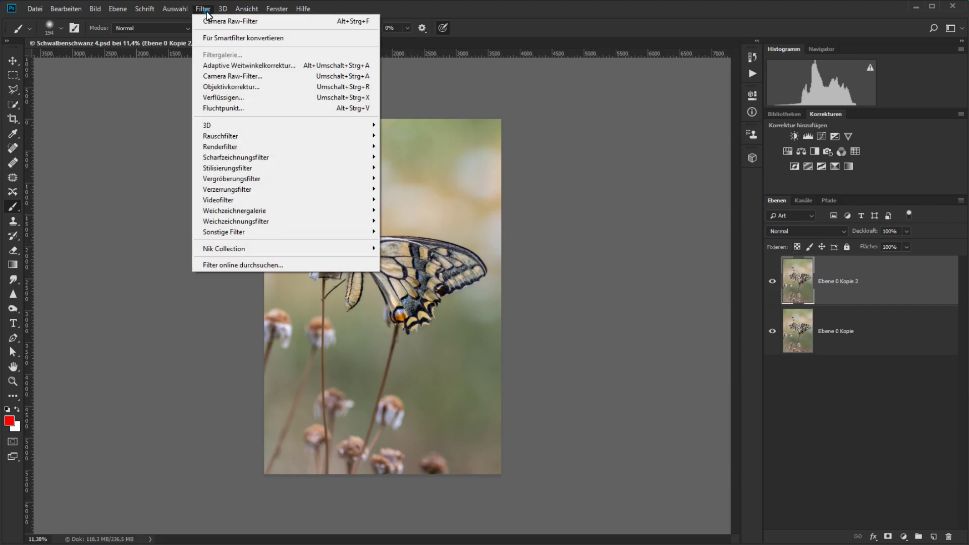
left_click(248, 76)
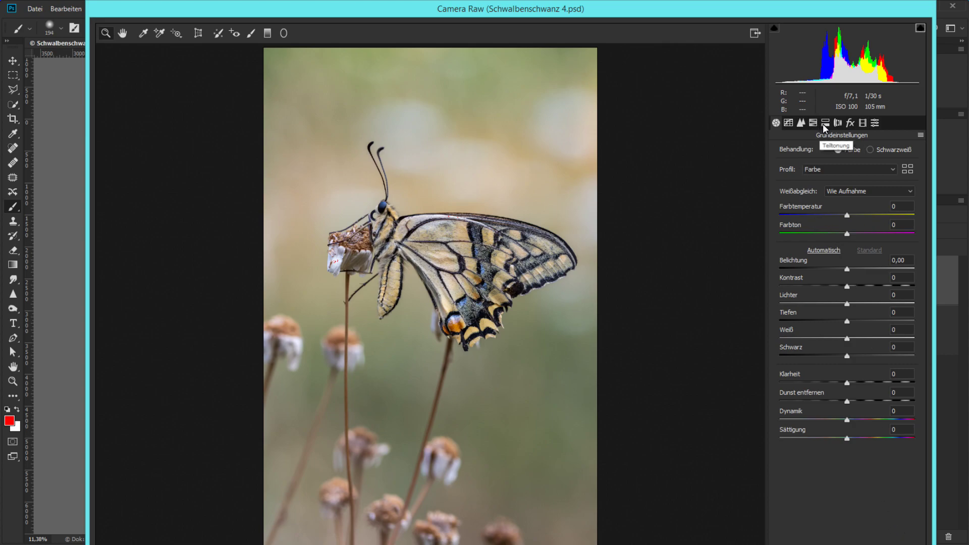
Step: In Teiltonung, preview highlight hues and settle Lichter Farbton at 29, saturation still 0
left_click(824, 125)
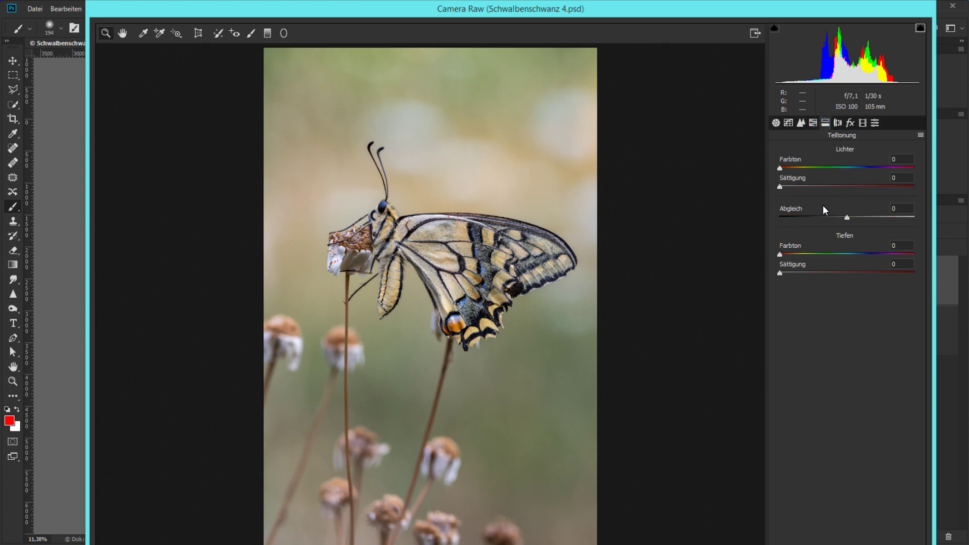
left_click_drag(783, 170, 773, 169)
left_click_drag(785, 186, 773, 188)
left_click_drag(781, 169, 875, 175)
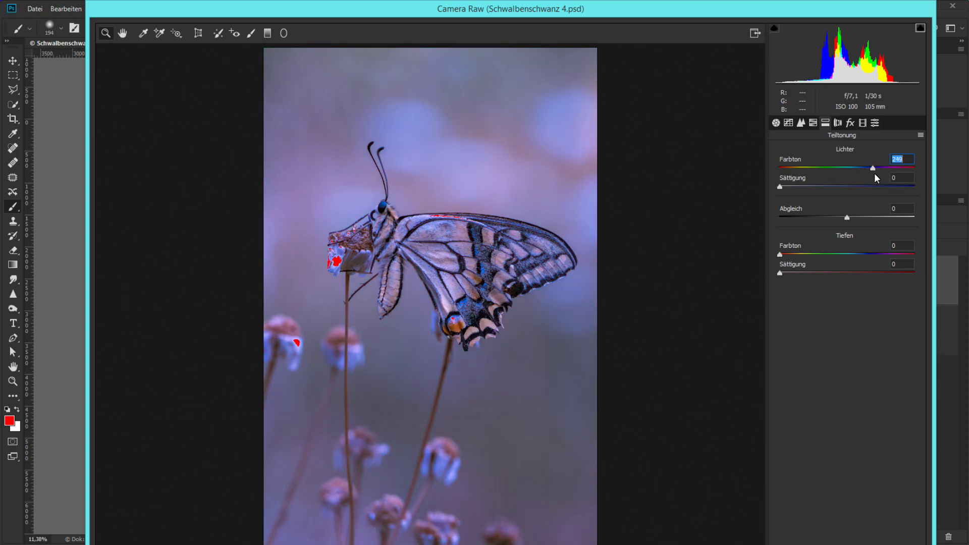
mouse_move(875, 173)
left_mouse_down()
mouse_move(788, 171)
mouse_move(799, 175)
left_mouse_up()
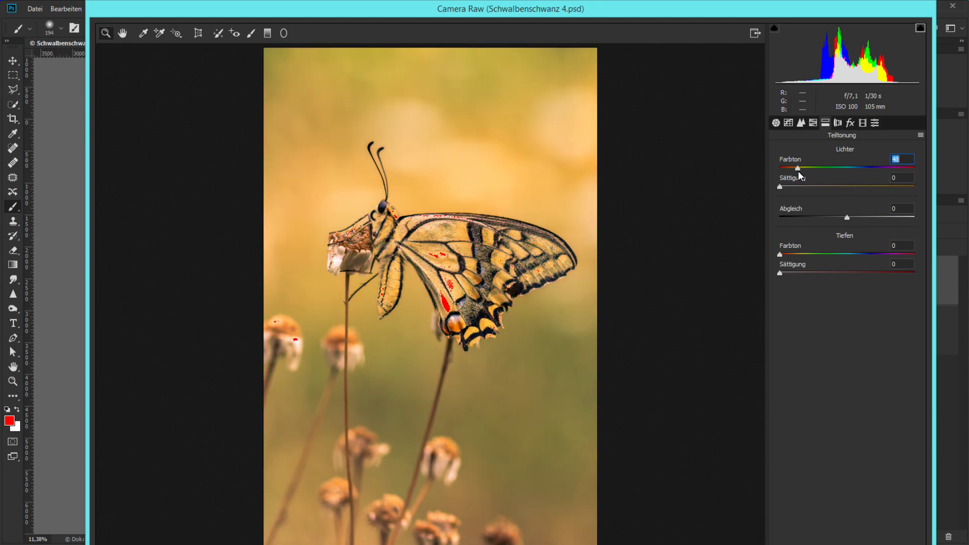
left_click_drag(799, 172, 792, 177)
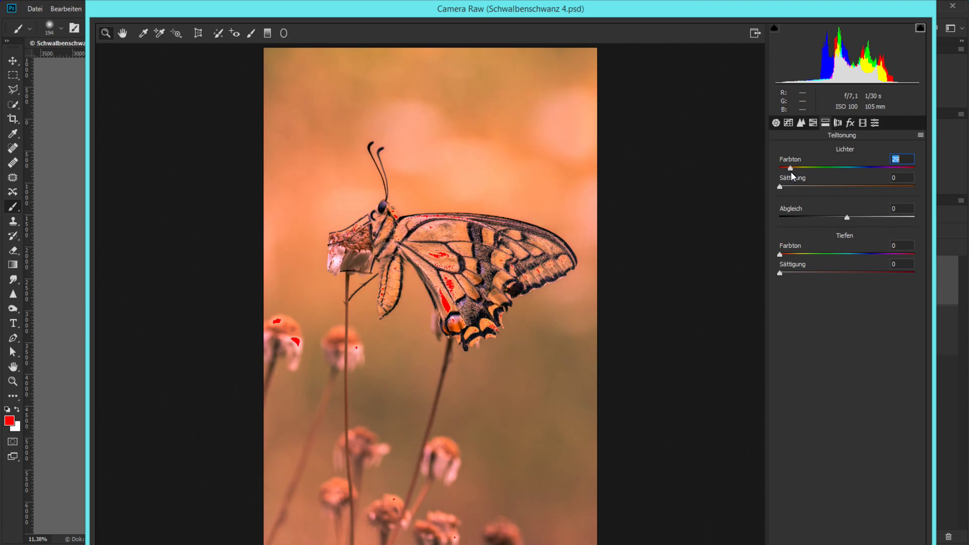
left_click_drag(792, 173, 791, 172)
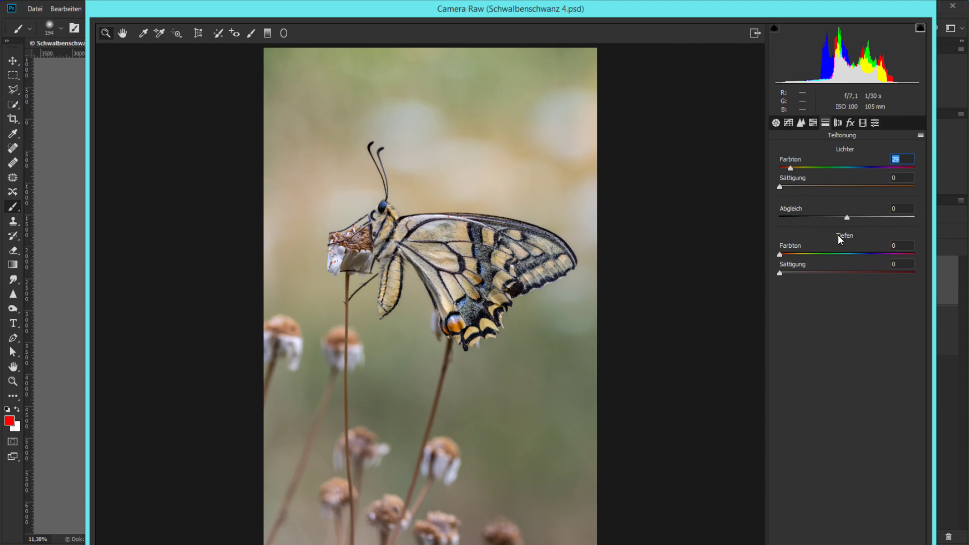
Step: Set shadows hue to 261, highlights saturation to 55 and shadows saturation to 78
left_click_drag(782, 260, 862, 258)
left_click_drag(781, 187, 810, 190)
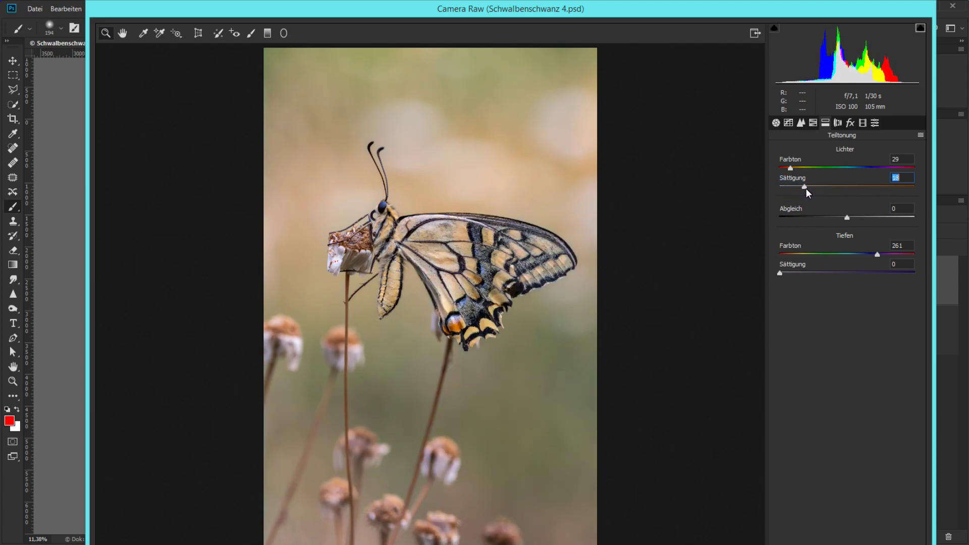
left_click_drag(813, 190, 858, 194)
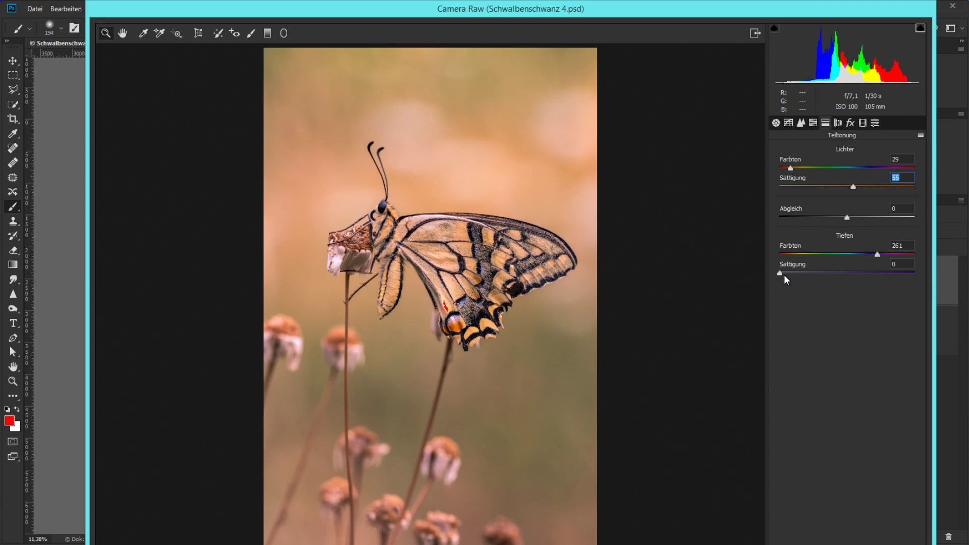
left_click_drag(780, 274, 853, 279)
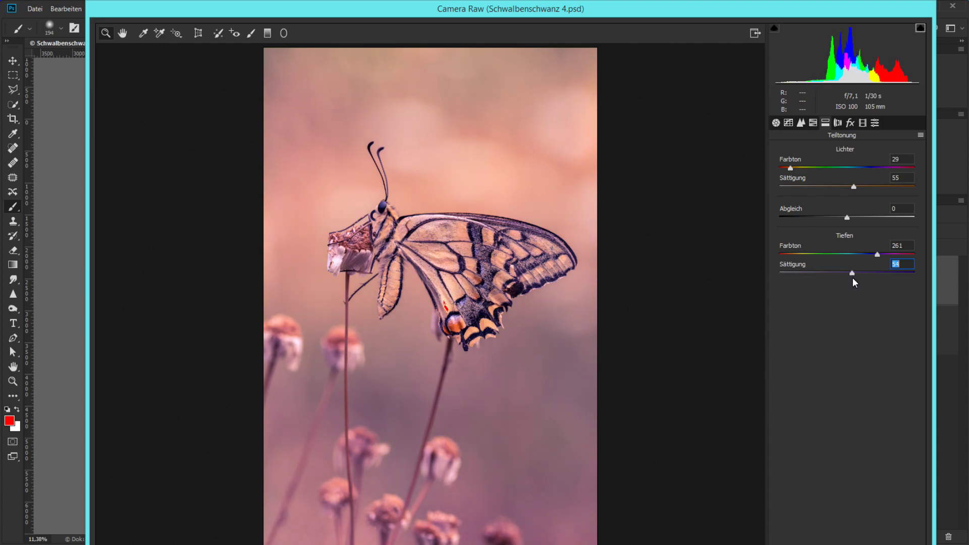
left_click_drag(858, 280, 885, 276)
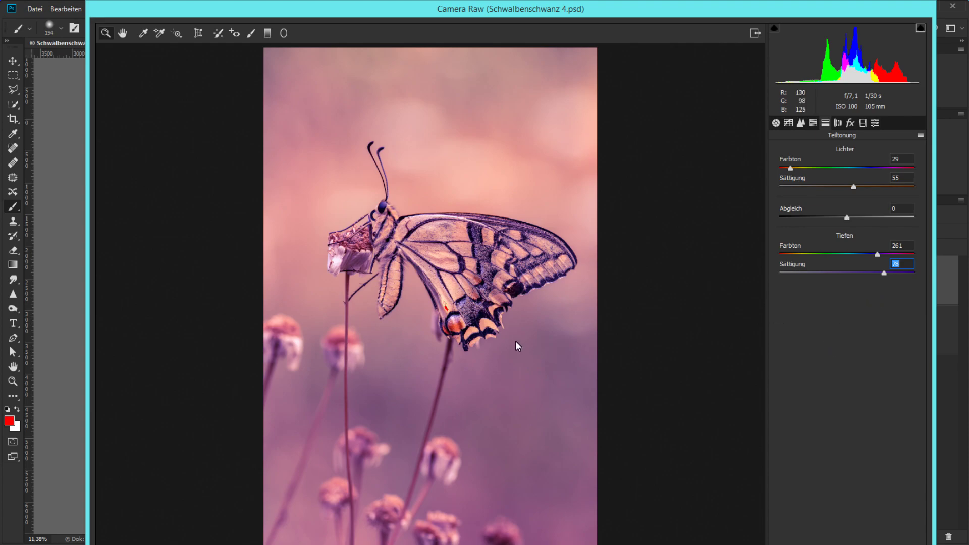
Step: Zoom in on the tail's red spot, zoom back out to the full photo, and show Grundeinstellungen
left_click(449, 305)
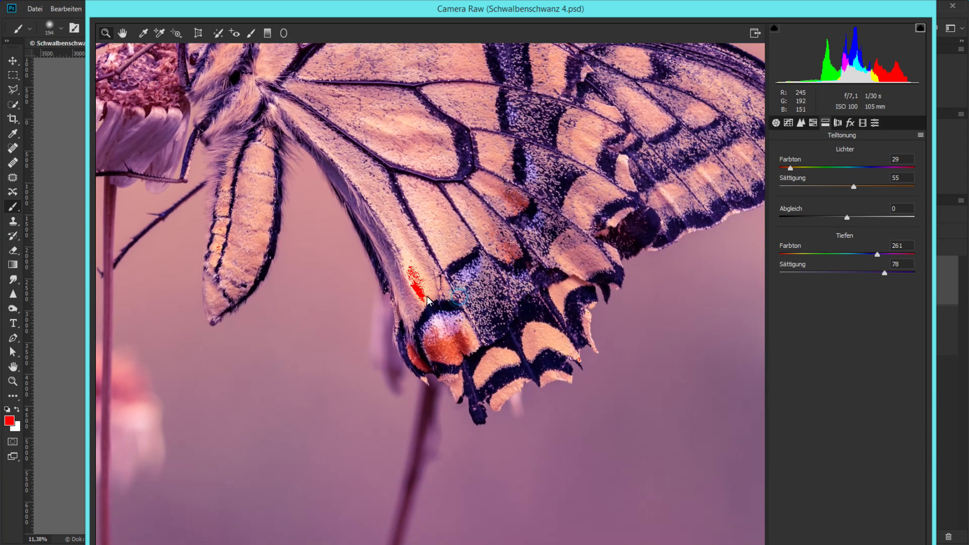
left_click(428, 295)
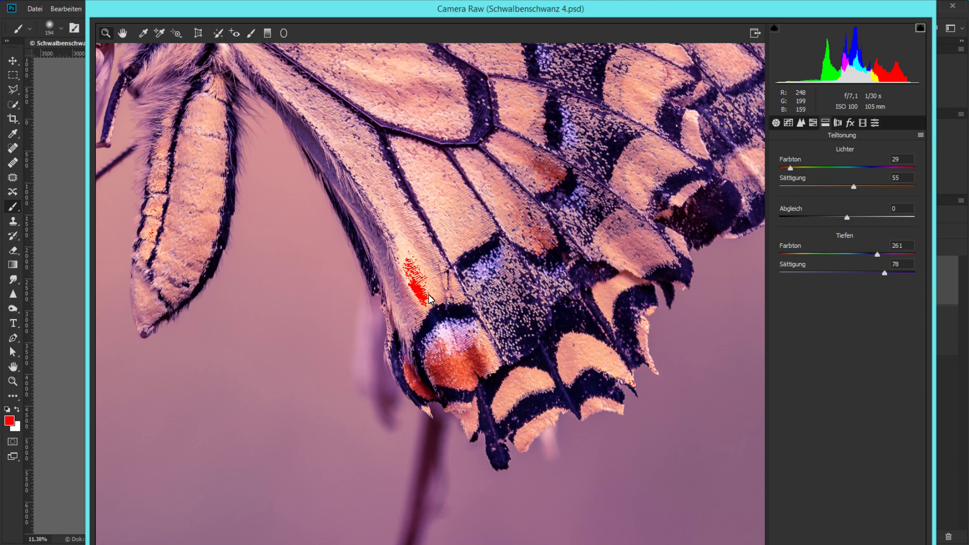
left_click(428, 295, "alt")
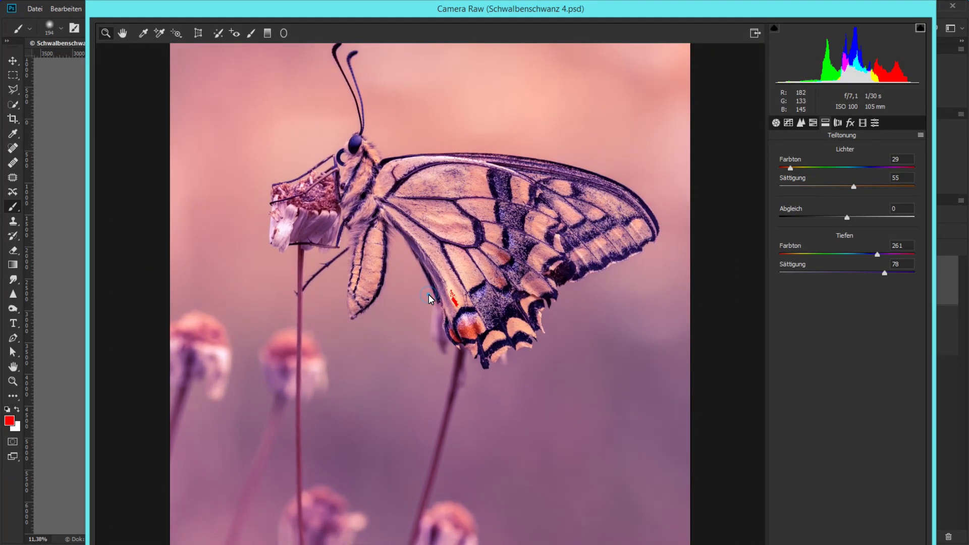
left_click(428, 297, "alt")
left_click(431, 296)
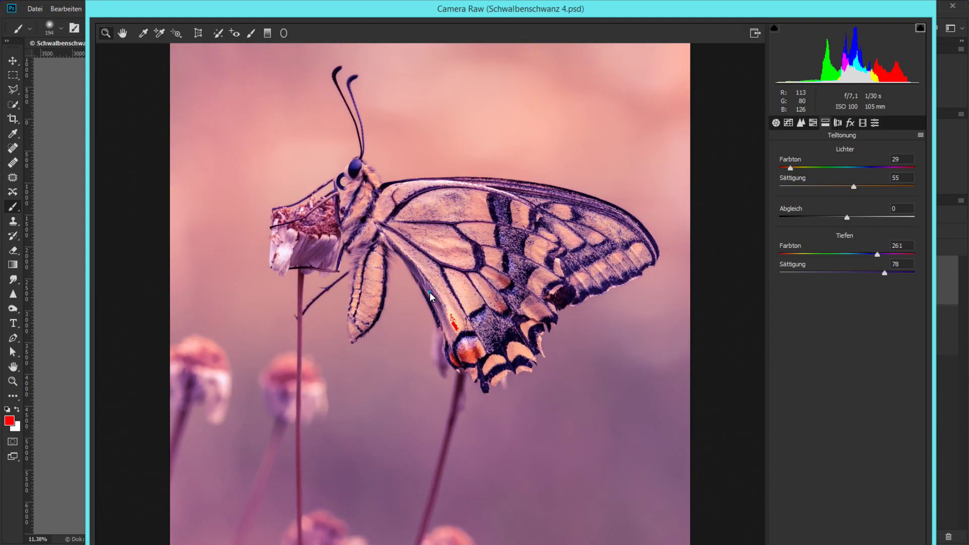
left_click(430, 297, "alt")
left_click(777, 124)
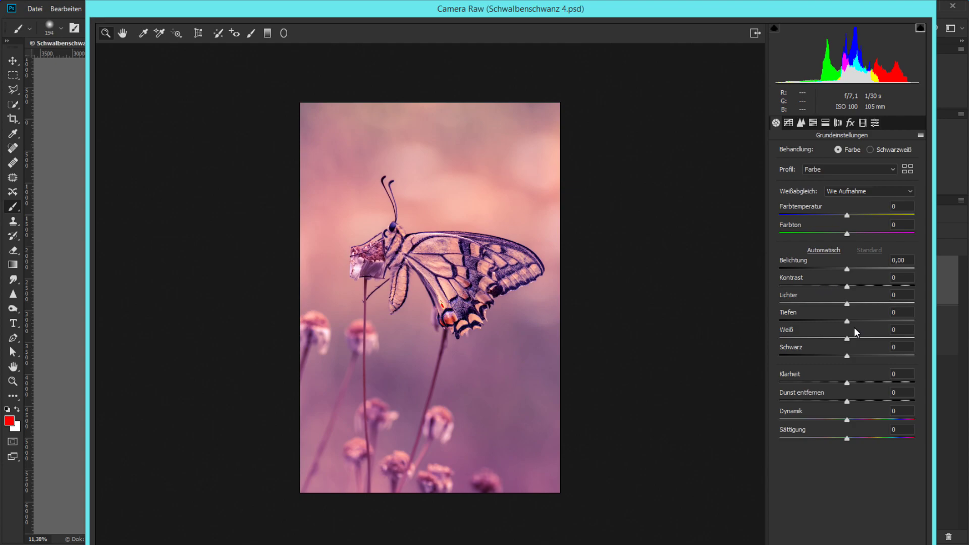
Step: Set highlights -10, whites -14 and exposure -0,15, then apply Camera Raw
left_click_drag(848, 305, 841, 305)
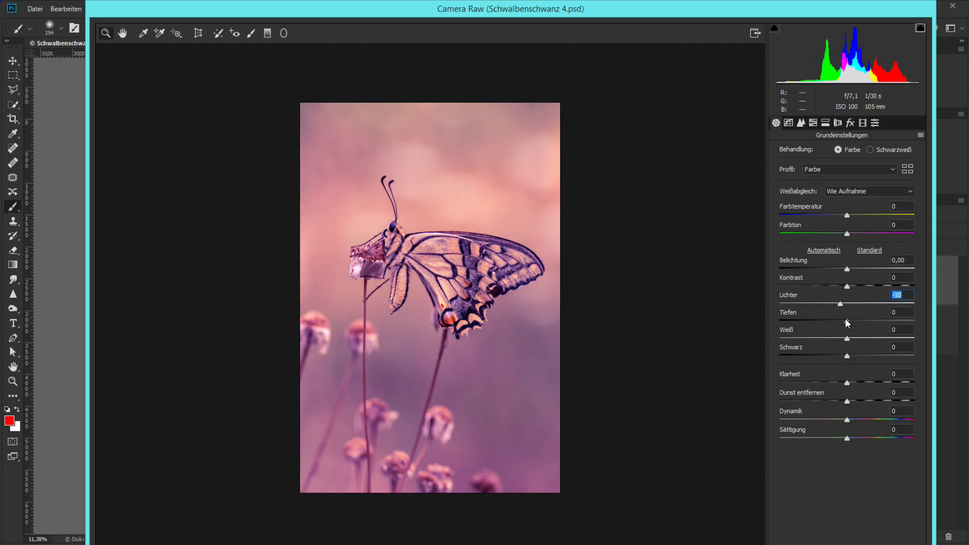
left_click_drag(847, 338, 840, 344)
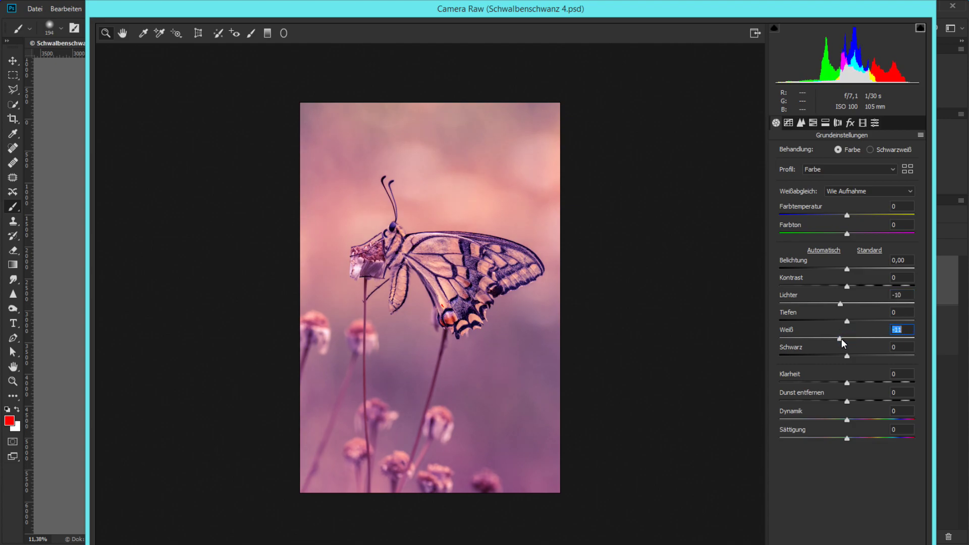
left_click_drag(847, 270, 846, 271)
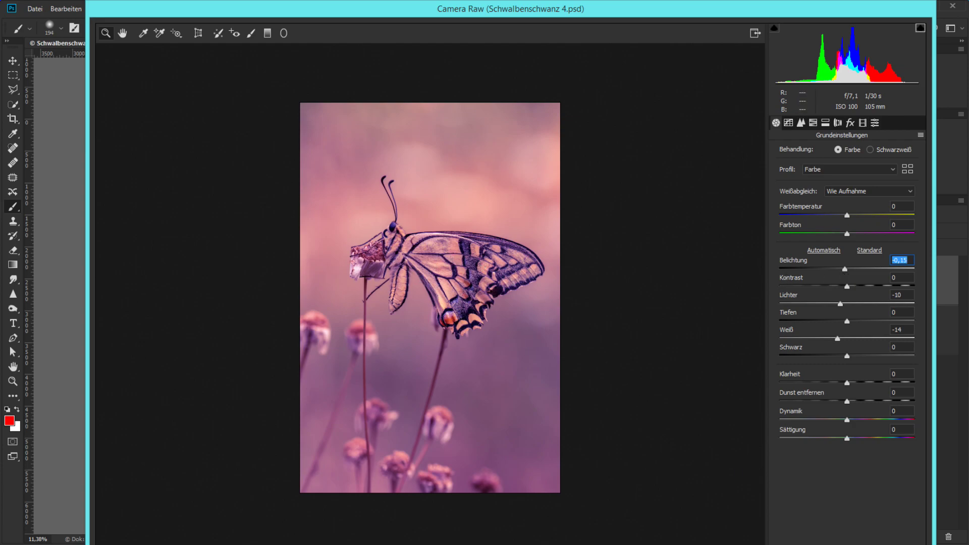
key("Return")
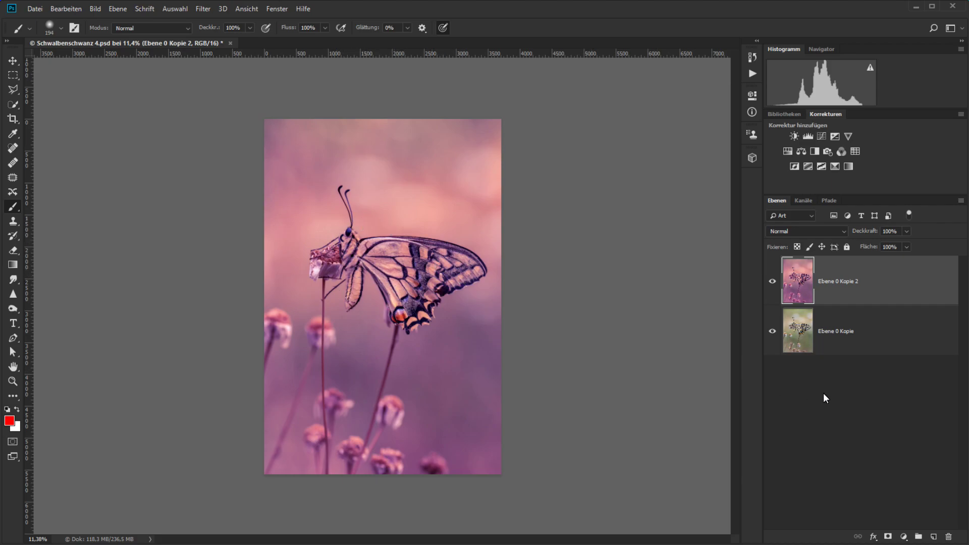
Step: Duplicate Ebene 0 Kopie and move the copy above the pink Ebene 0 Kopie 2
left_click(889, 342)
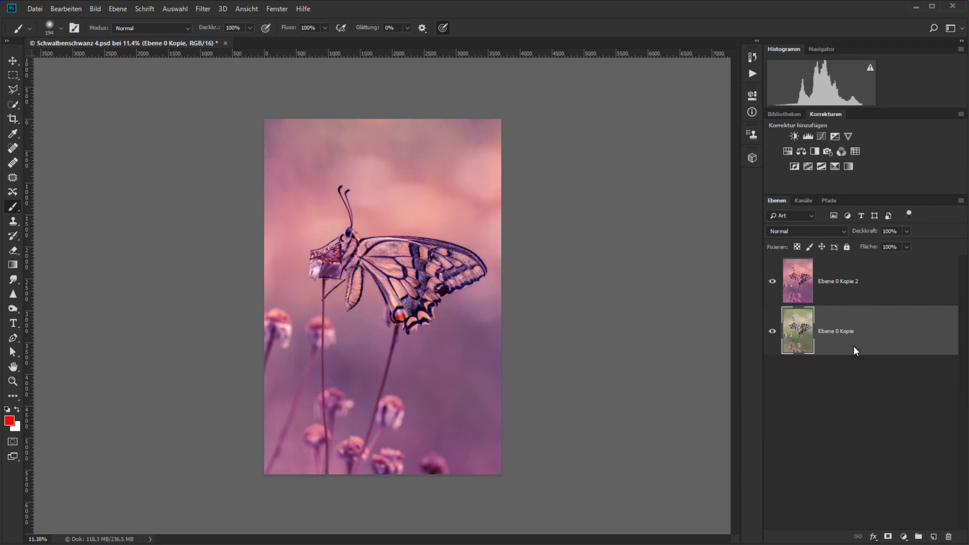
key("ctrl+j")
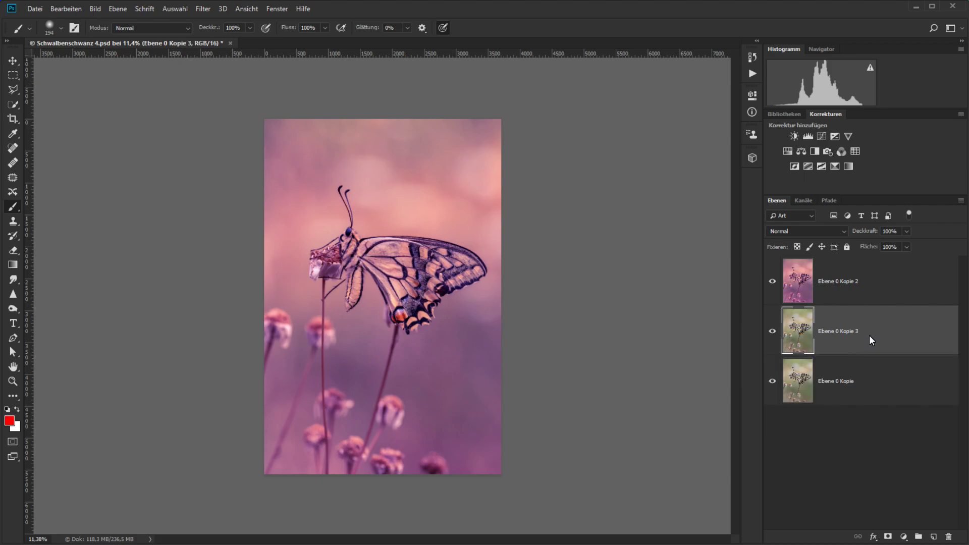
left_click_drag(870, 335, 859, 277)
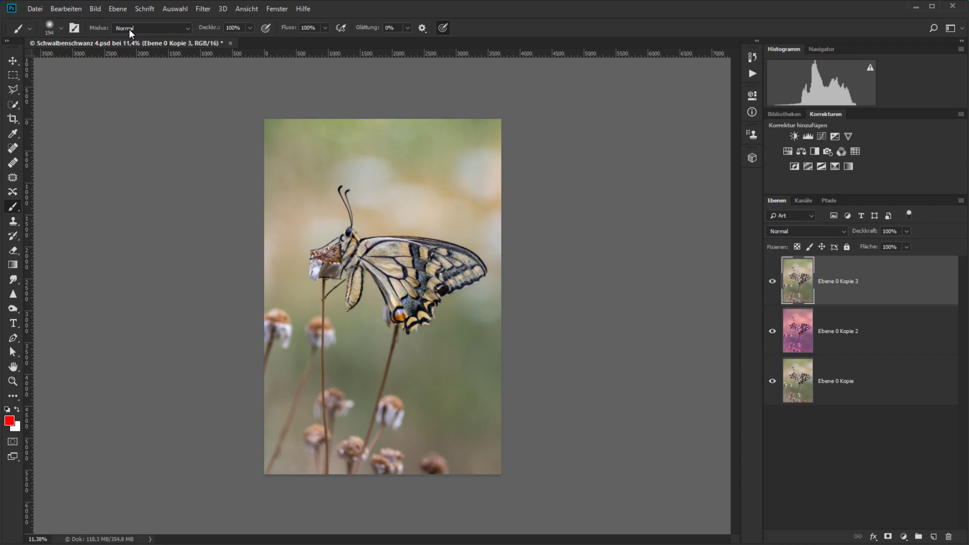
Step: Apply Auto-Farbton to Ebene 0 Kopie 3 and hide it with a black layer mask
left_click(98, 8)
left_click(116, 55)
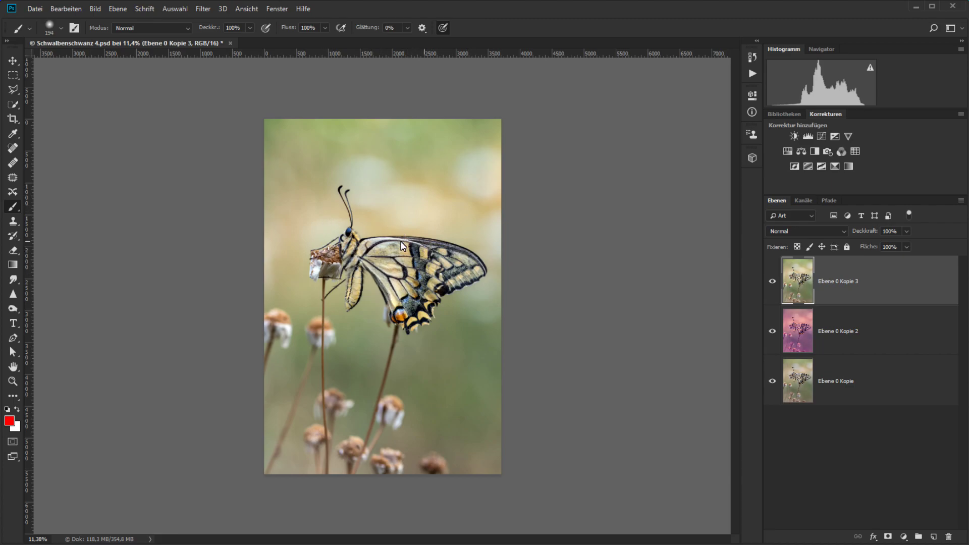
left_click(768, 280)
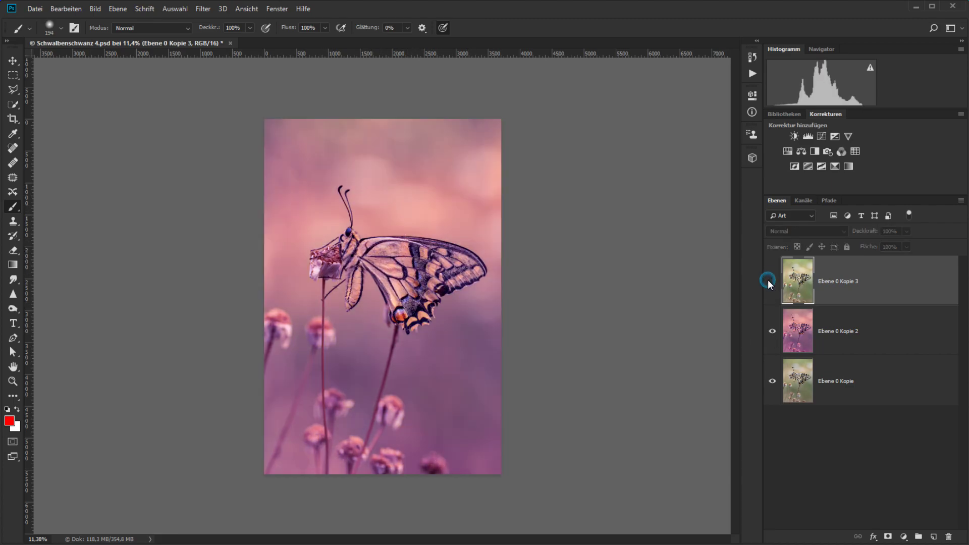
left_click(769, 280)
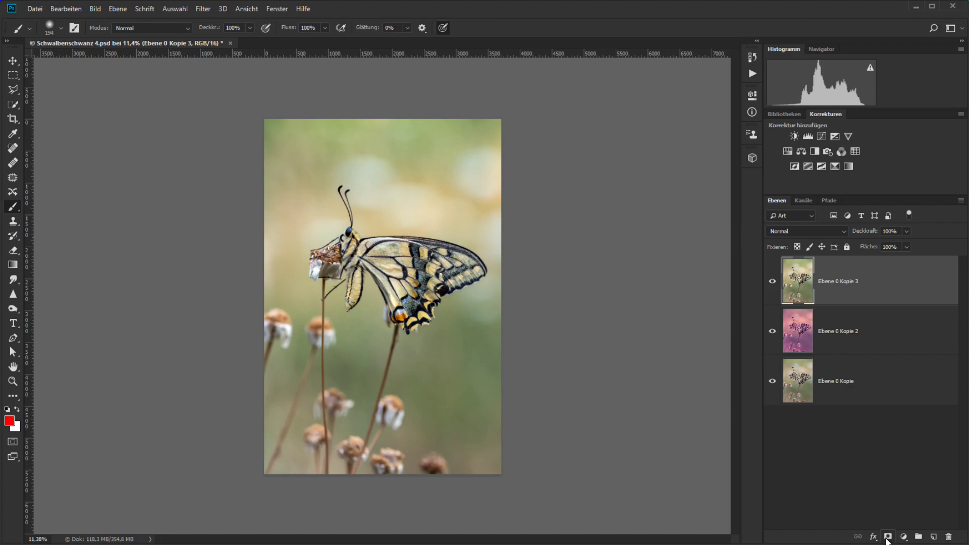
left_click(889, 538, "alt")
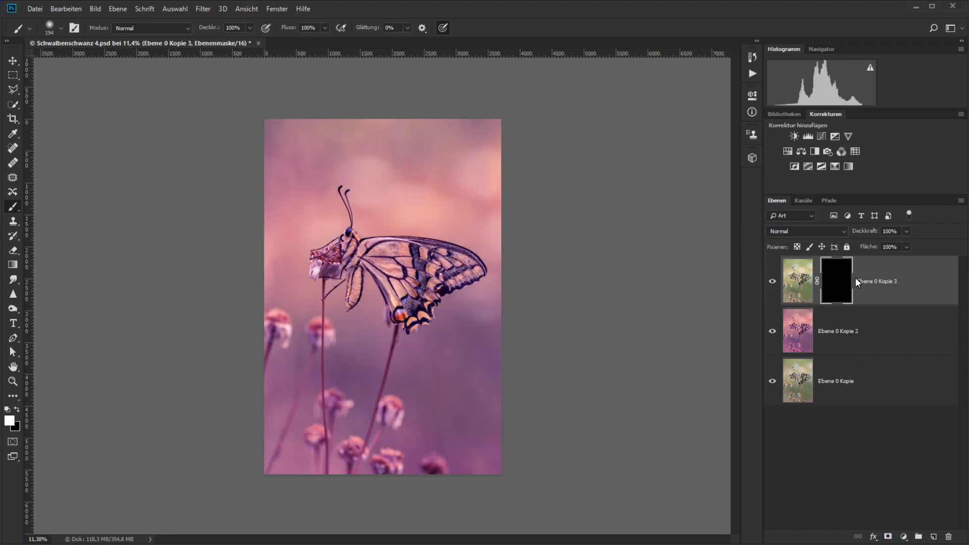
Step: Paint white on the mask to restore the lower wing tips, inner wing edge and abdomen
scroll(341, 253, "up", 1, "alt")
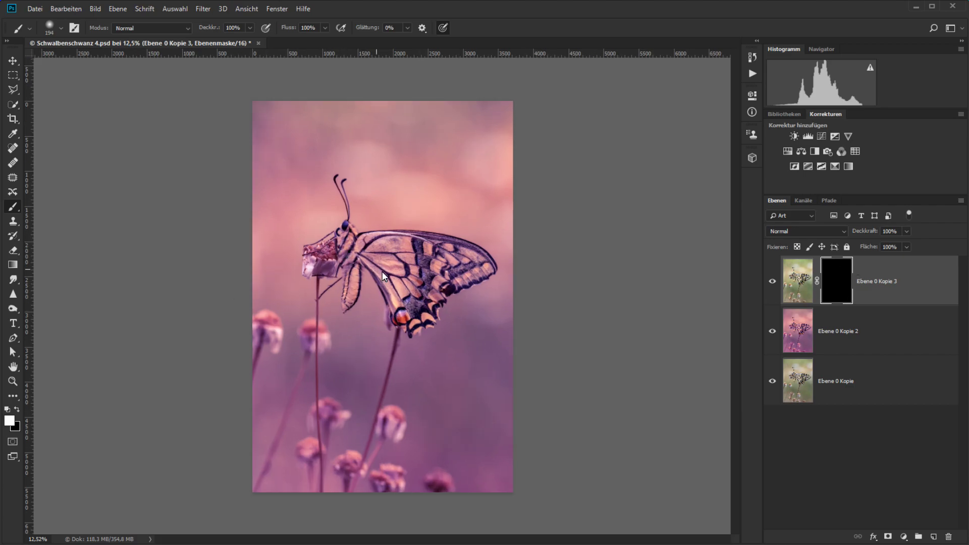
scroll(383, 271, "up", 2, "alt")
scroll(399, 289, "up", 1, "alt")
scroll(398, 288, "up", 1, "alt")
scroll(401, 288, "up", 1, "alt")
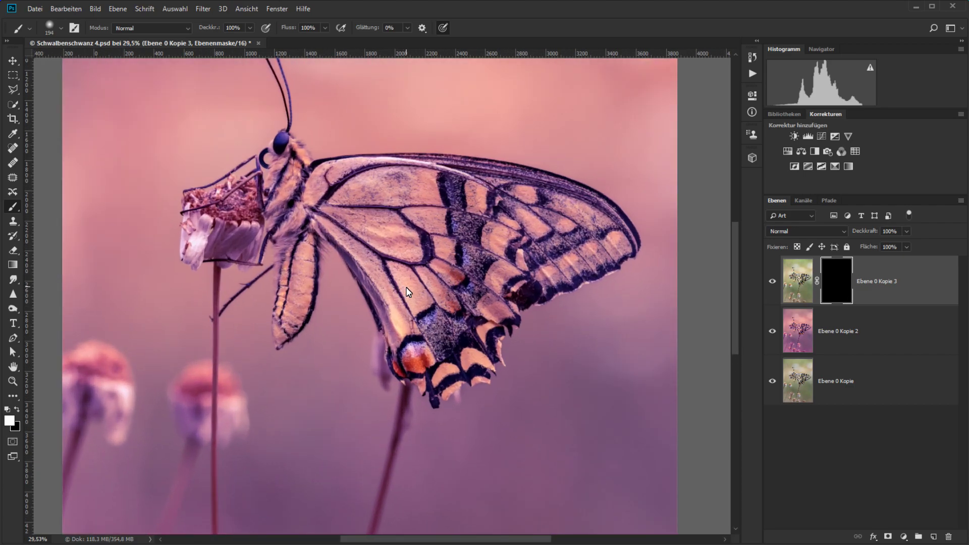
scroll(407, 287, "up", 1, "alt")
scroll(409, 287, "up", 1, "alt")
scroll(409, 286, "up", 1, "alt")
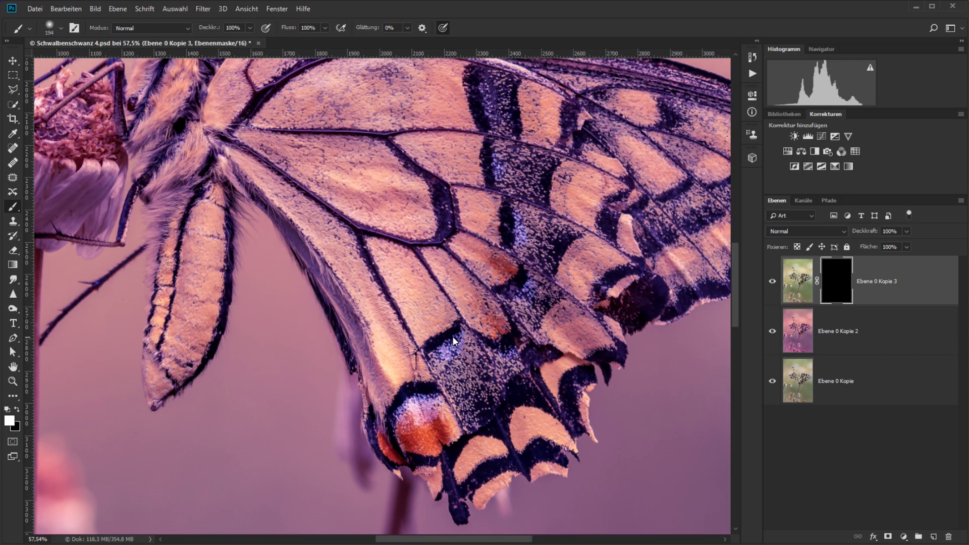
left_click_drag(506, 329, 494, 331)
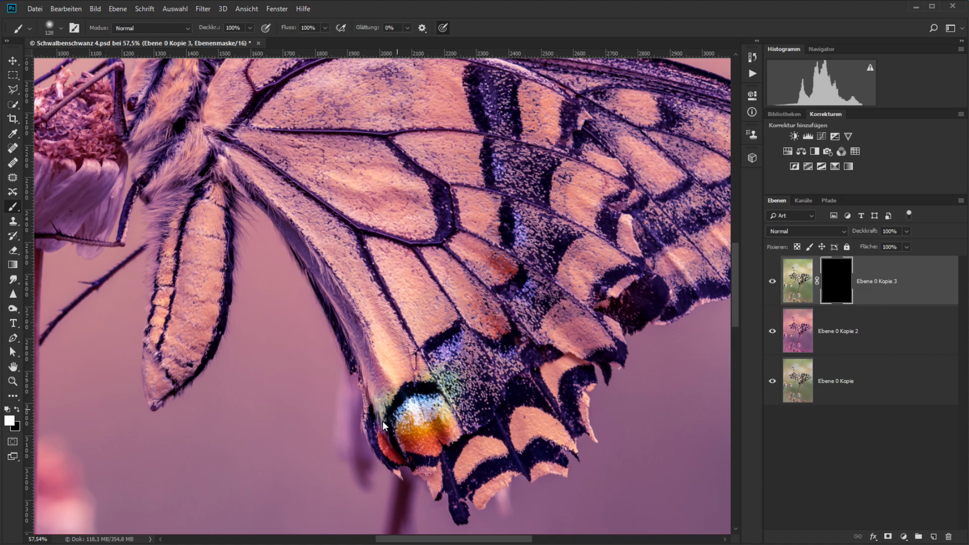
mouse_move(494, 481)
left_mouse_down()
mouse_move(550, 384)
mouse_move(401, 404)
left_mouse_up()
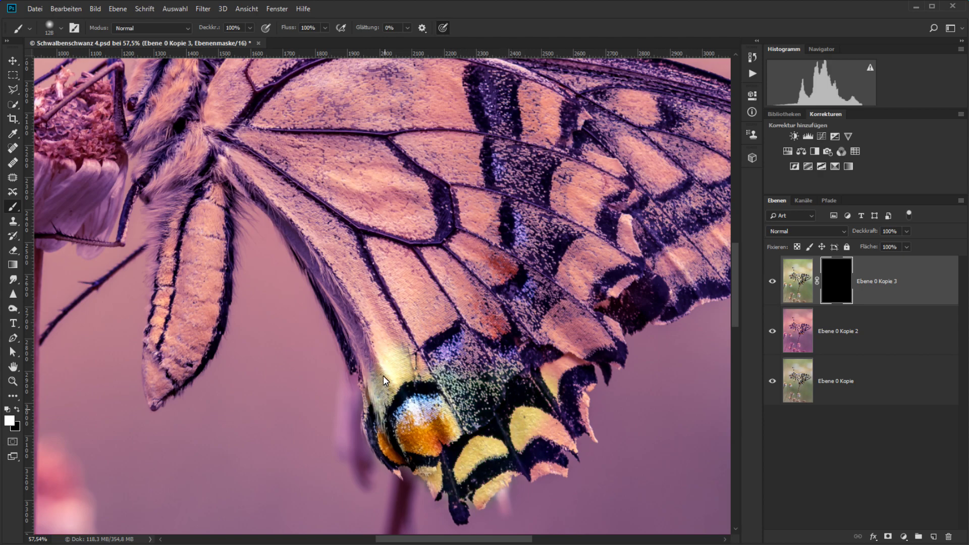
mouse_move(350, 307)
left_mouse_down()
mouse_move(273, 189)
mouse_move(225, 167)
left_mouse_up()
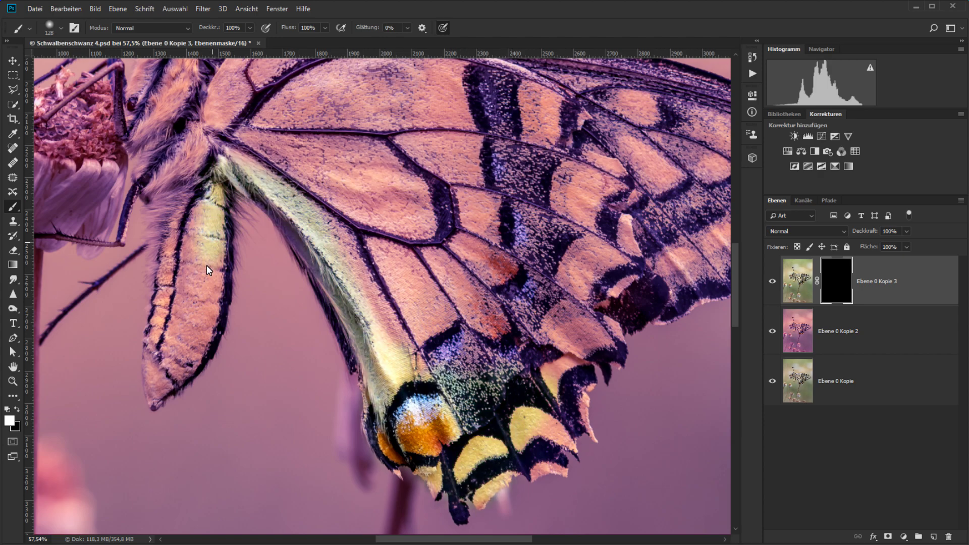
mouse_move(182, 352)
left_mouse_down()
mouse_move(186, 228)
mouse_move(174, 277)
left_mouse_up()
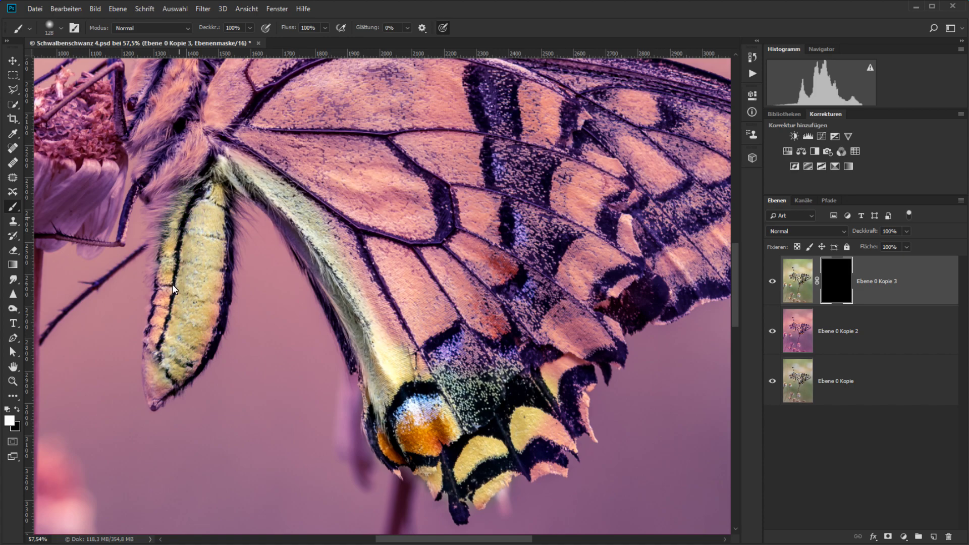
Step: Restore natural yellow across the wing cells, upper wing edge, wing tip and lower edge
right_click(158, 357, "alt")
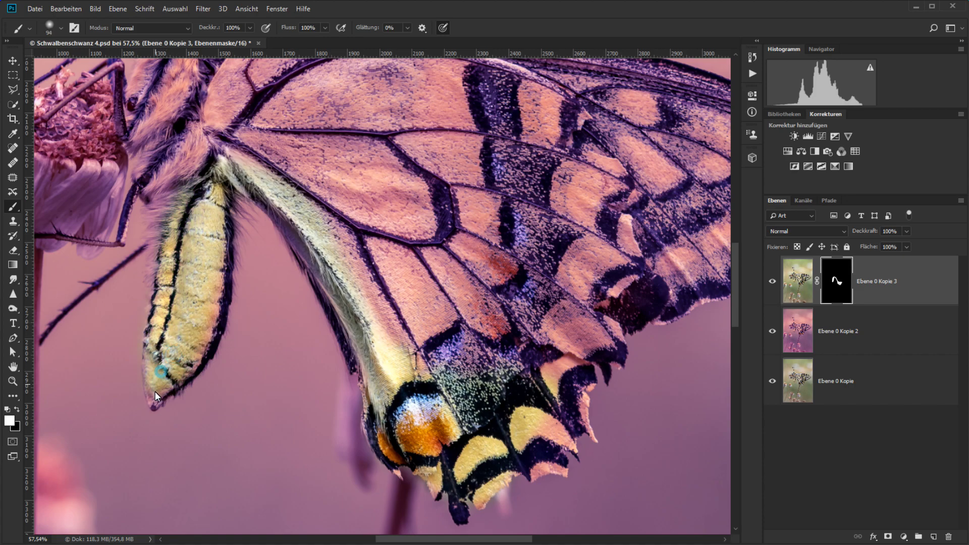
mouse_move(217, 220)
left_mouse_down()
mouse_move(242, 153)
mouse_move(424, 187)
mouse_move(385, 207)
mouse_move(442, 343)
left_mouse_up()
right_click(385, 206, "alt")
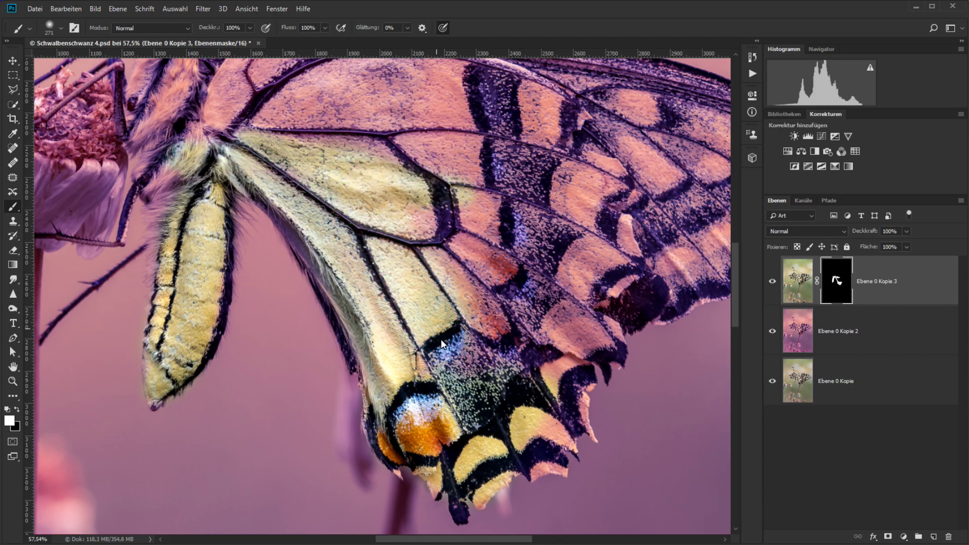
mouse_move(477, 380)
left_mouse_down()
mouse_move(583, 249)
mouse_move(502, 231)
mouse_move(496, 195)
mouse_move(382, 169)
left_mouse_up()
mouse_move(487, 225)
left_mouse_down()
mouse_move(250, 222)
mouse_move(414, 244)
mouse_move(511, 228)
mouse_move(485, 167)
mouse_move(394, 121)
mouse_move(157, 96)
left_mouse_up()
mouse_move(326, 203)
left_mouse_down()
mouse_move(469, 248)
mouse_move(551, 238)
left_mouse_up()
mouse_move(457, 210)
left_mouse_down()
mouse_move(305, 230)
mouse_move(253, 219)
mouse_move(201, 144)
mouse_move(198, 280)
left_mouse_up()
mouse_move(303, 189)
left_mouse_down()
mouse_move(356, 204)
mouse_move(319, 186)
mouse_move(495, 178)
left_mouse_up()
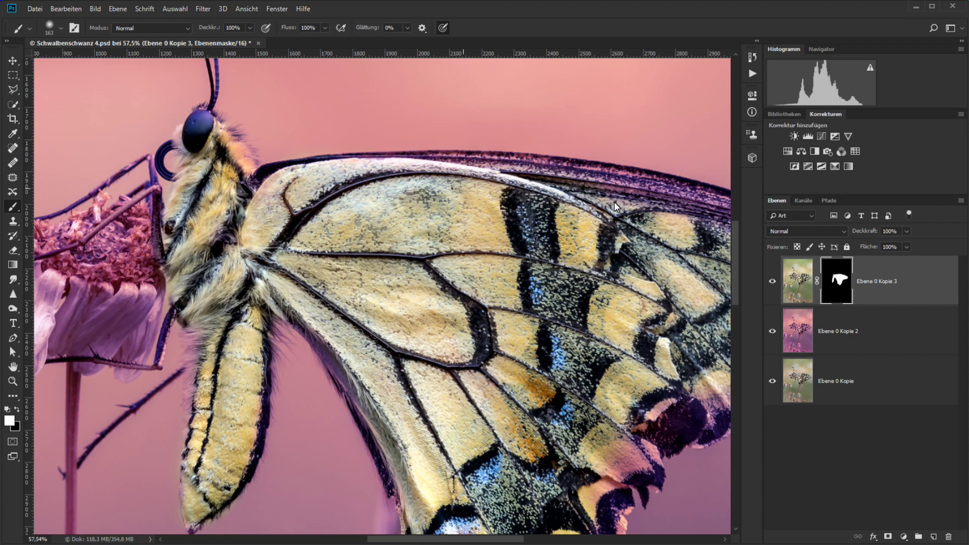
mouse_move(626, 202)
left_mouse_down()
mouse_move(385, 231)
mouse_move(324, 201)
left_mouse_up()
left_click_drag(488, 248, 542, 306)
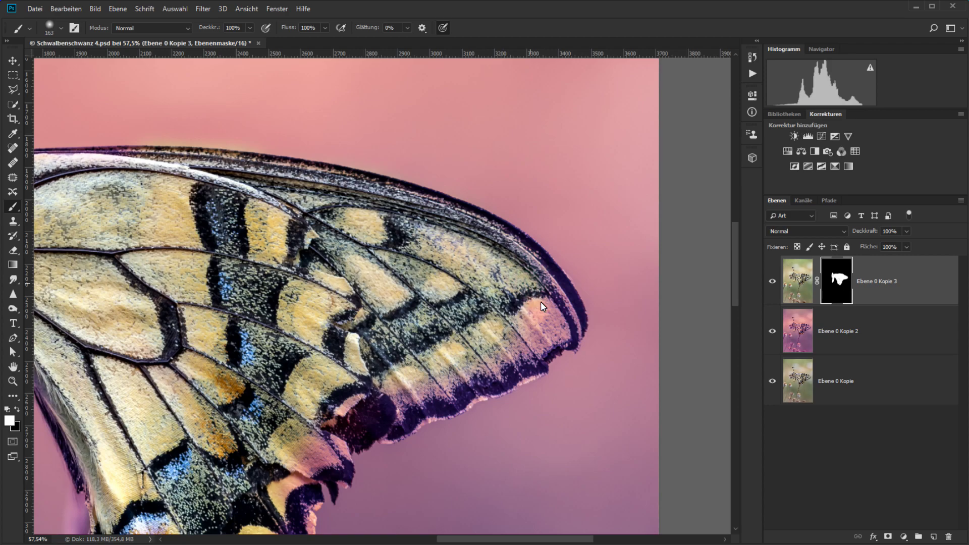
mouse_move(514, 347)
left_mouse_down()
mouse_move(402, 400)
mouse_move(314, 462)
left_mouse_up()
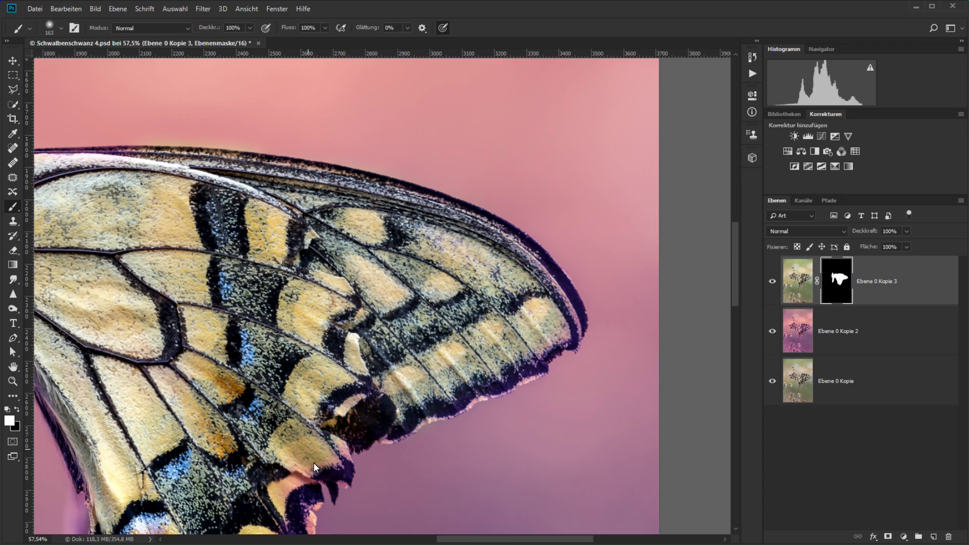
mouse_move(262, 302)
left_mouse_down()
mouse_move(365, 341)
mouse_move(398, 265)
left_mouse_up()
Step: Zoom in on the butterfly's head with white still the mask painting colour
key("x")
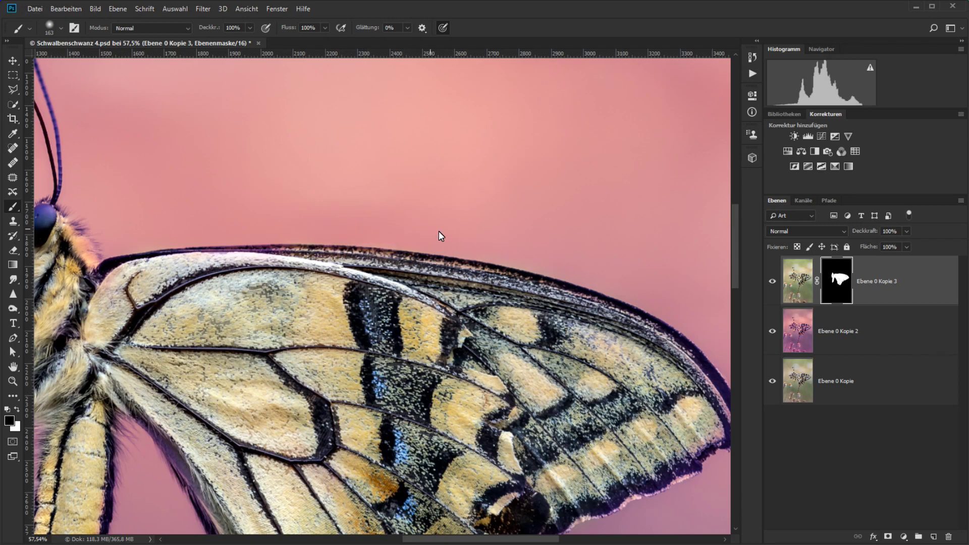
left_click_drag(97, 259, 331, 299)
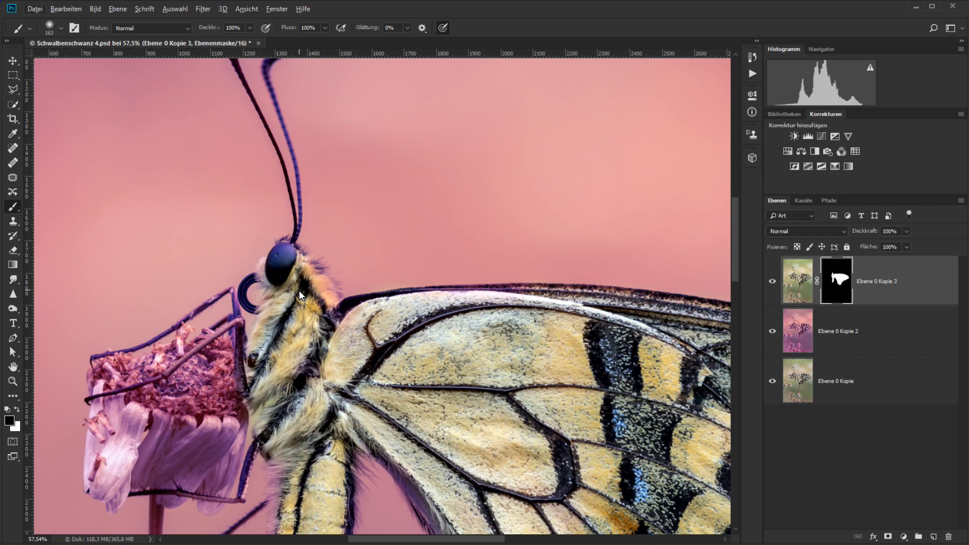
key("x")
scroll(288, 268, "up", 2)
scroll(291, 267, "up", 2)
scroll(288, 264, "up", 2)
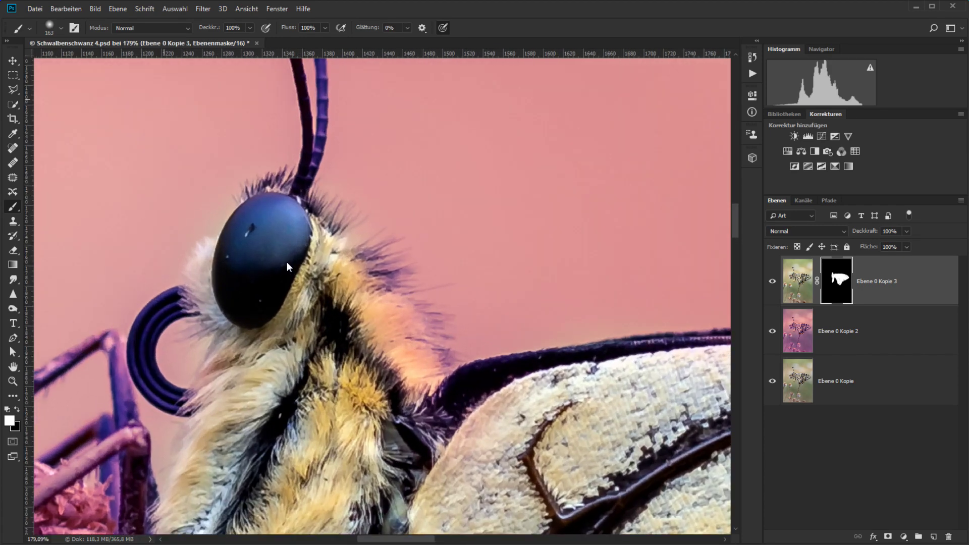
scroll(287, 262, "up", 2)
scroll(286, 261, "up", 1)
scroll(283, 259, "up", 2)
Step: Touch up the mask at the head and antenna base with a smaller brush, then zoom out
left_click_drag(294, 253, 180, 253)
left_click_drag(280, 176, 267, 209)
scroll(333, 226, "up", 3)
scroll(341, 375, "up", 3)
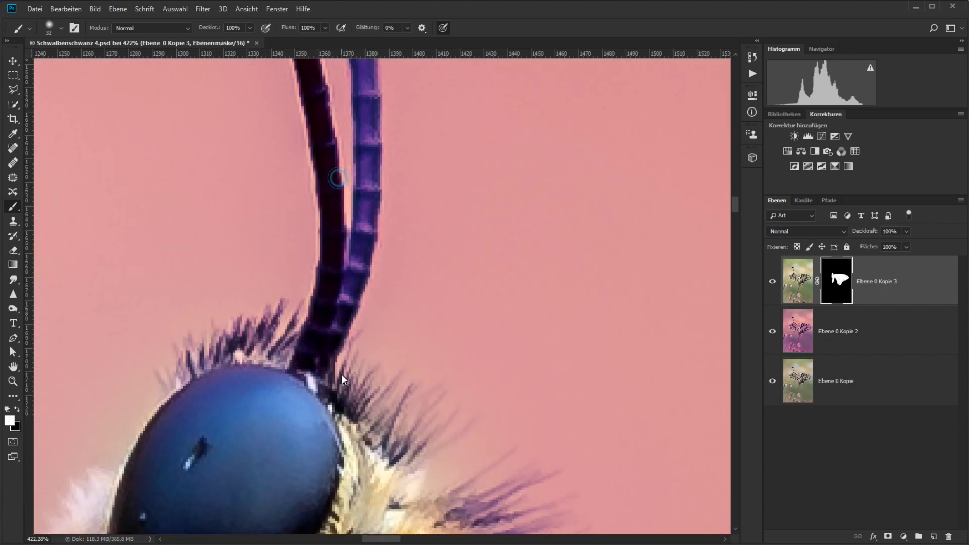
left_click_drag(342, 375, 326, 371)
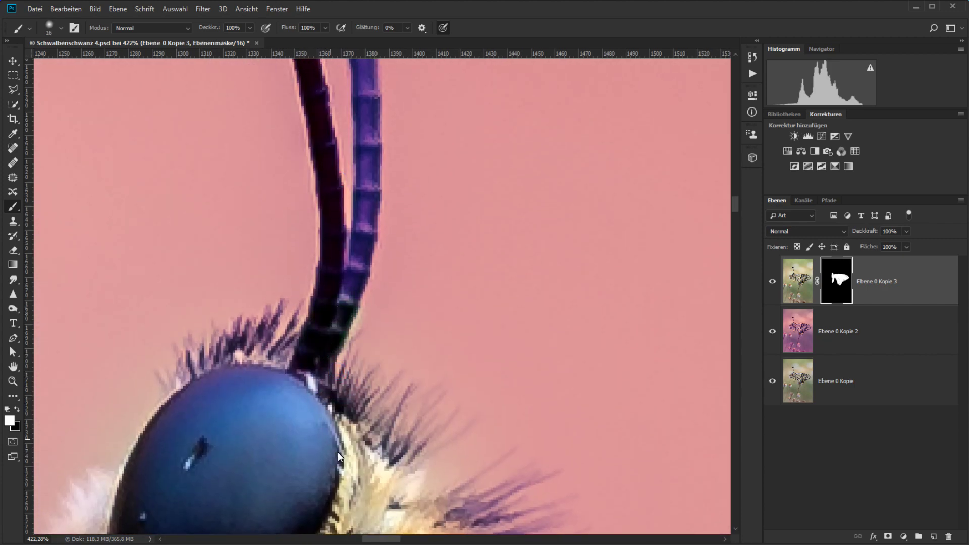
scroll(338, 453, "down", 3)
scroll(386, 411, "down", 3)
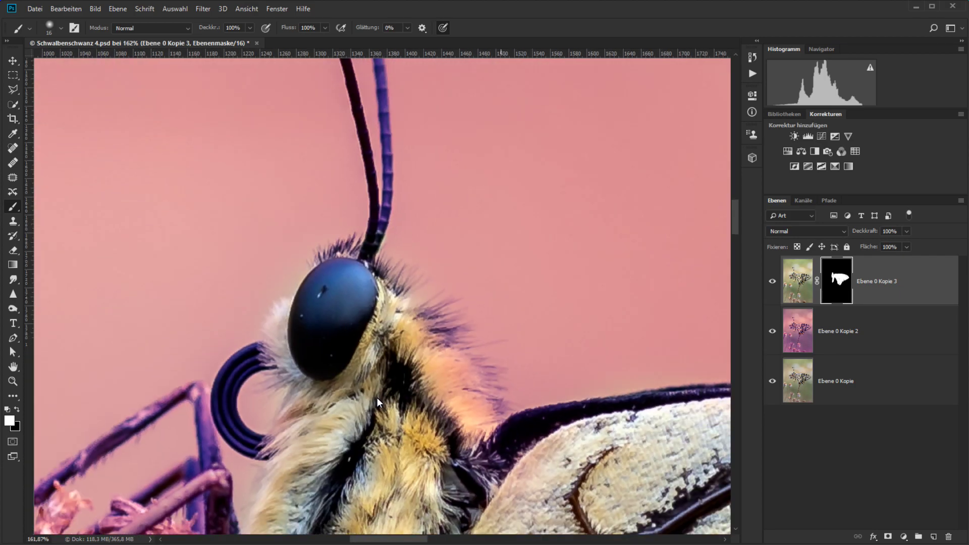
scroll(376, 398, "down", 2)
scroll(377, 398, "down", 3)
scroll(378, 396, "down", 2)
scroll(378, 399, "down", 1)
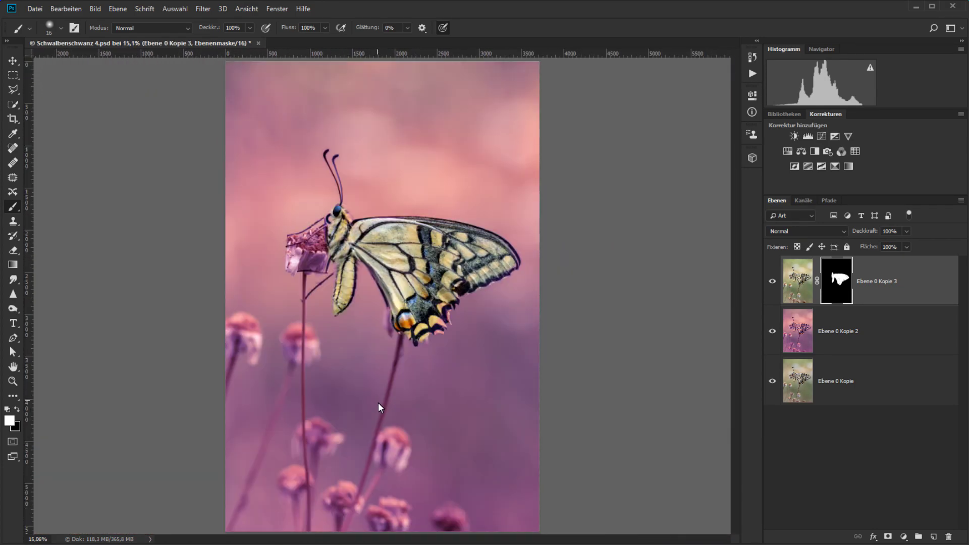
Step: Compare against hidden layers, then stamp all visible layers into new layer Ebene 1
left_click(772, 281)
scroll(551, 319, "down", 1)
left_click(773, 381, "alt")
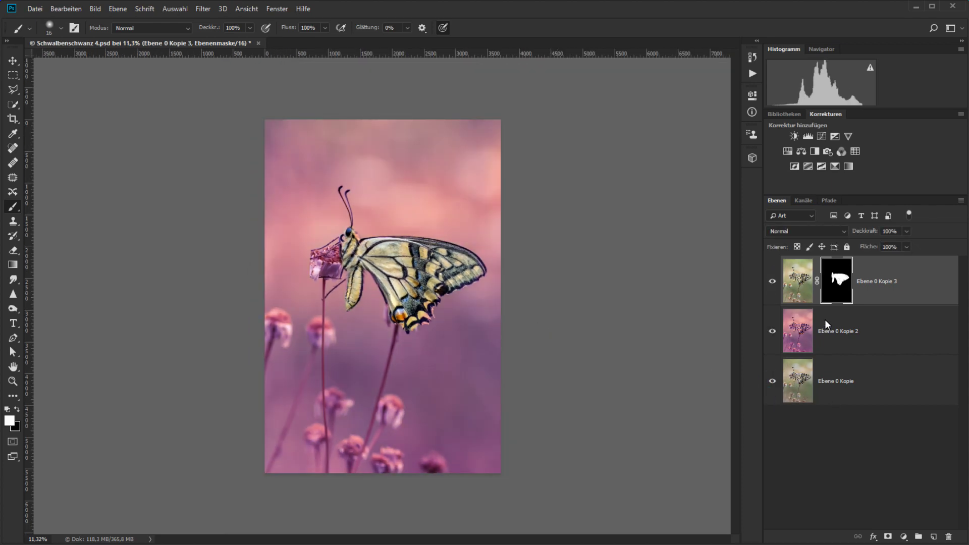
key("ctrl+shift+alt+e")
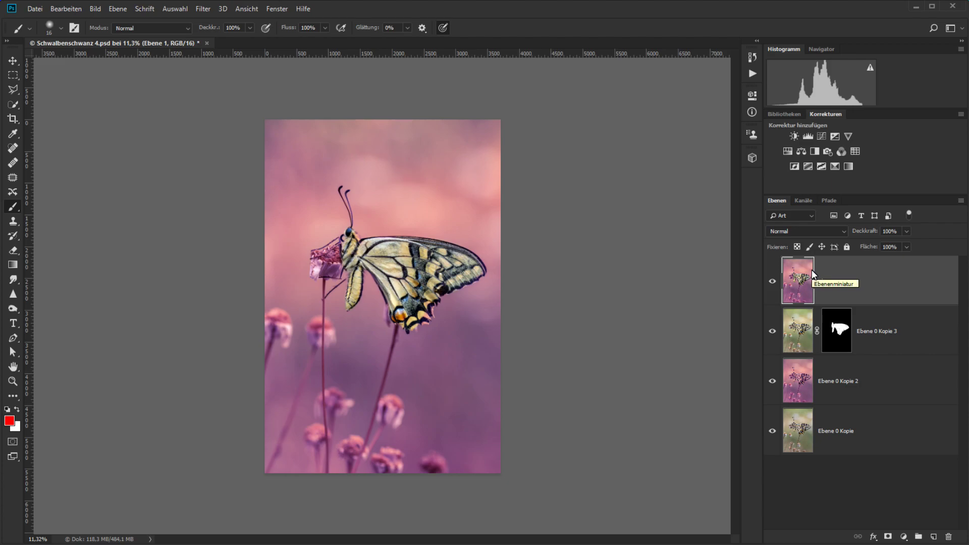
left_click(203, 9)
mouse_move(224, 249)
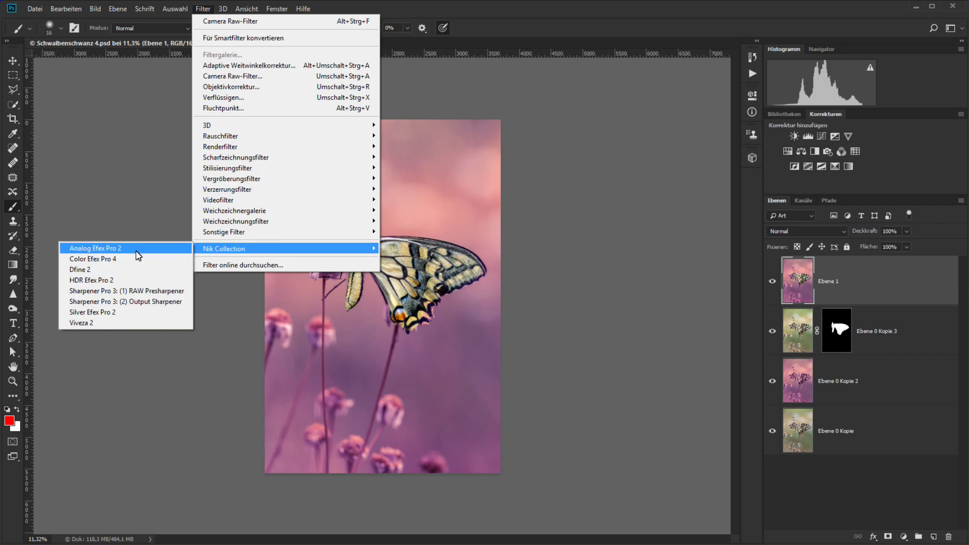
Step: Apply Color Efex Pro 4 Photo Stylizer, Varitone style 3 at 40%, to Ebene 1
left_click(132, 260)
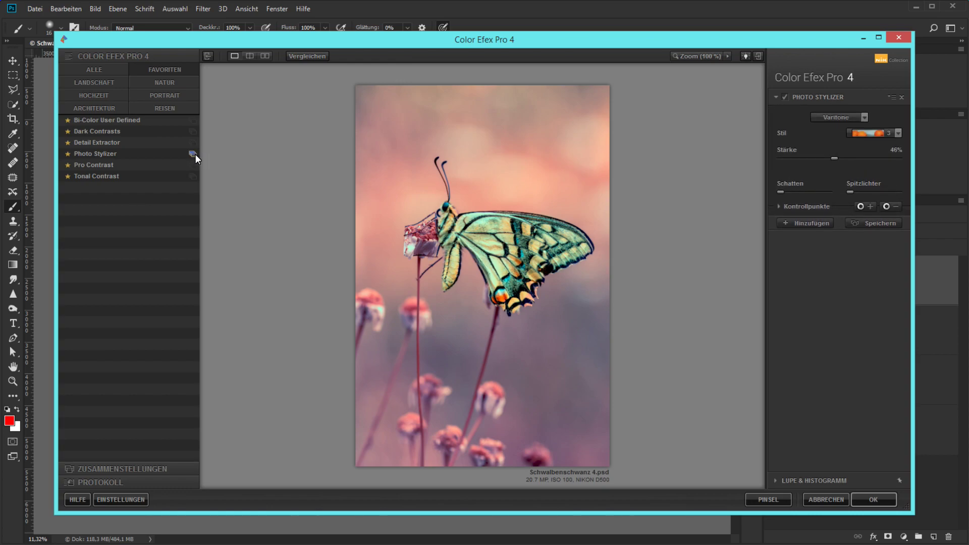
left_click(193, 153)
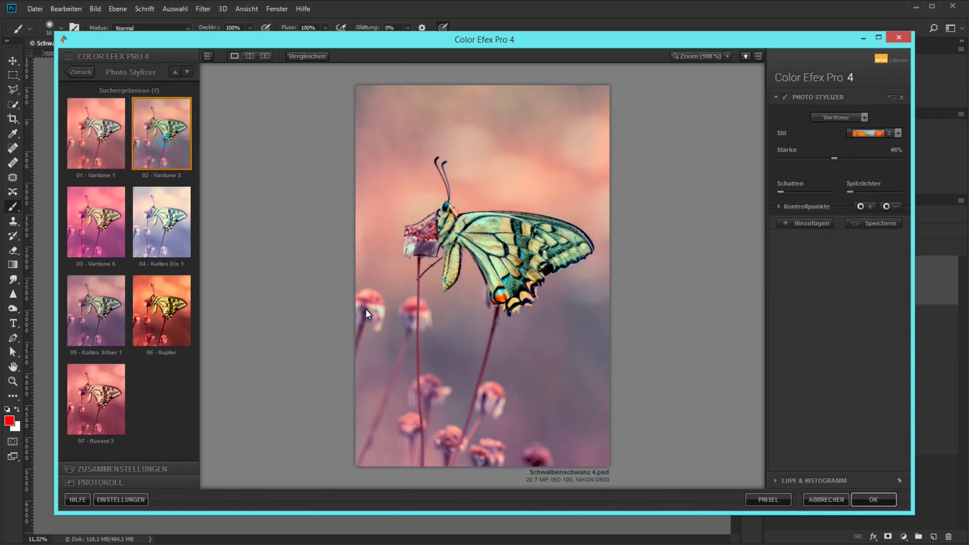
left_click(898, 133)
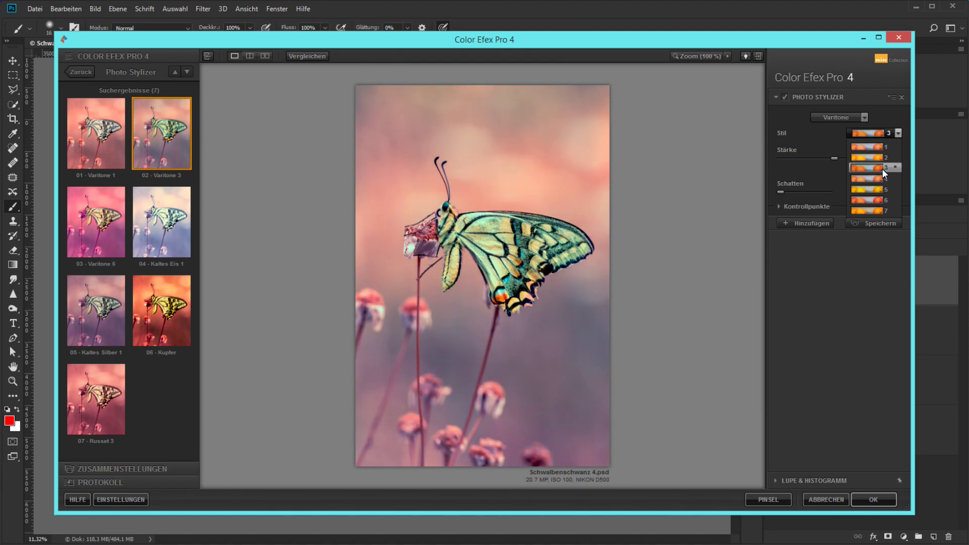
left_click(879, 168)
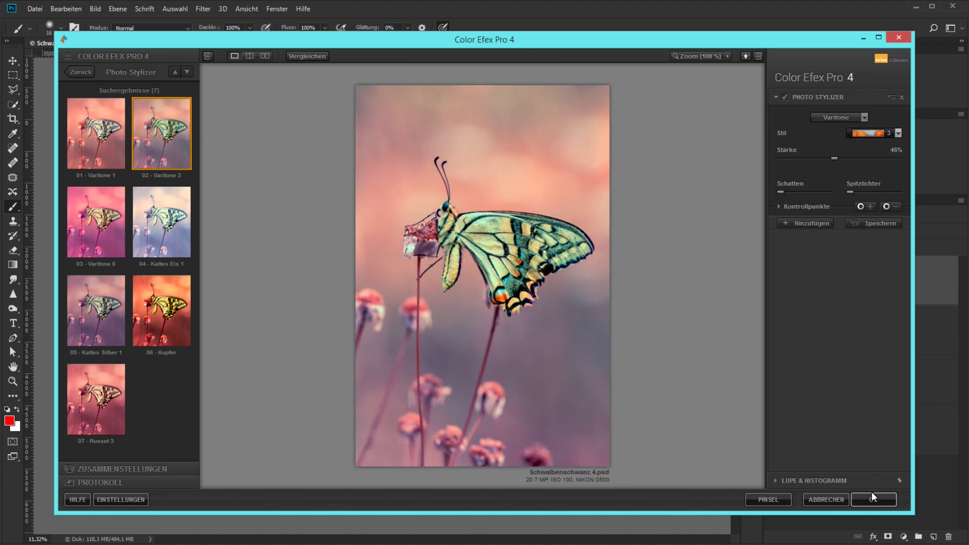
left_click(871, 493)
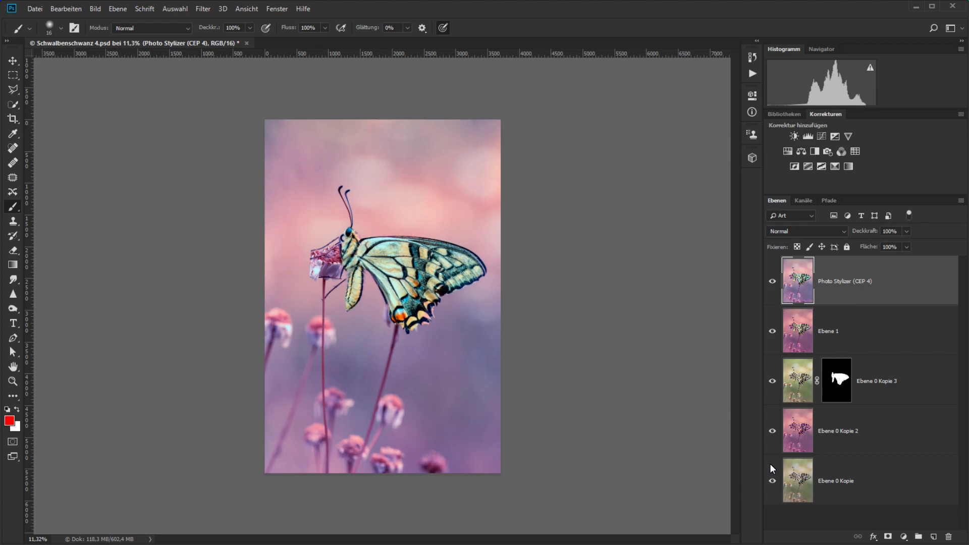
Step: Compare against the original green image, then lower the Photo Stylizer (CEP 4) layer's opacity to 92%
left_click(772, 481, "alt")
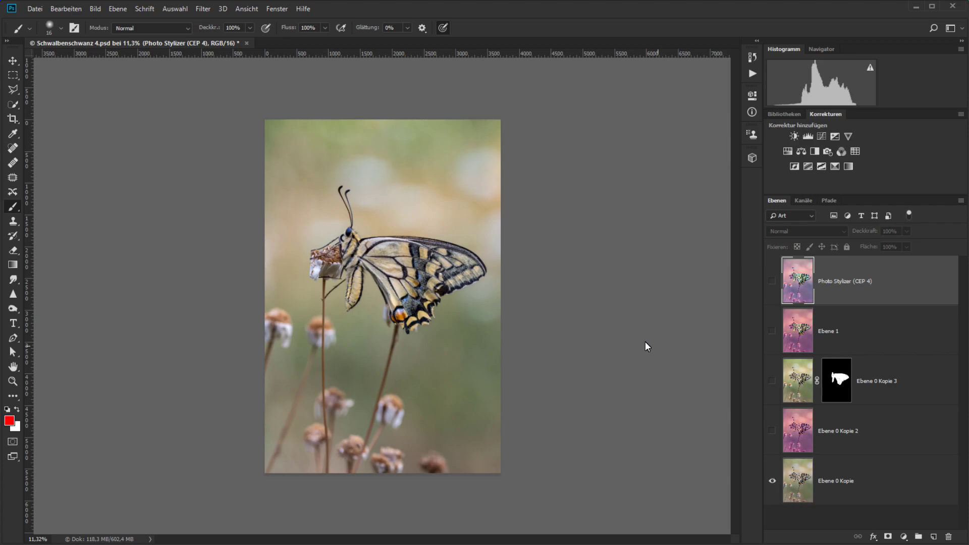
left_click(772, 481, "alt")
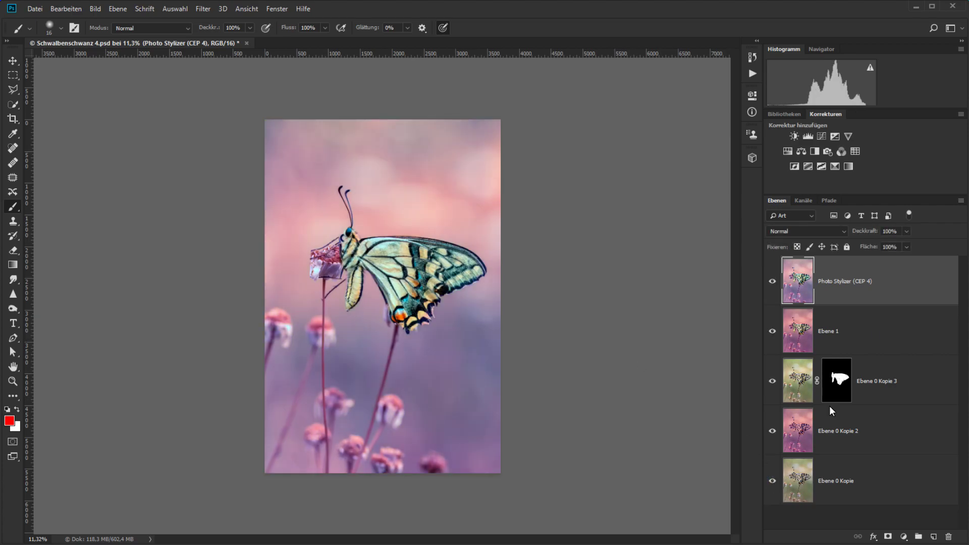
left_click(843, 271)
left_click_drag(871, 230, 867, 250)
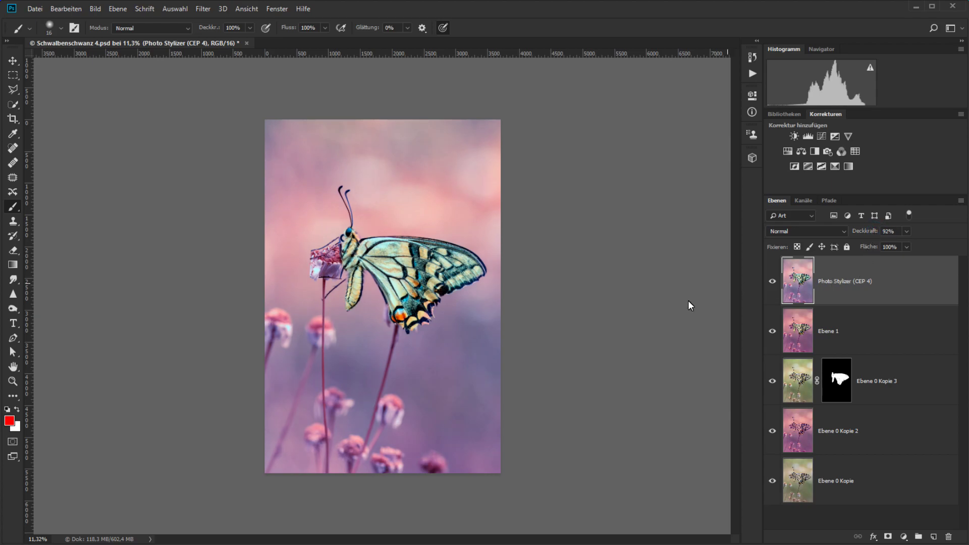